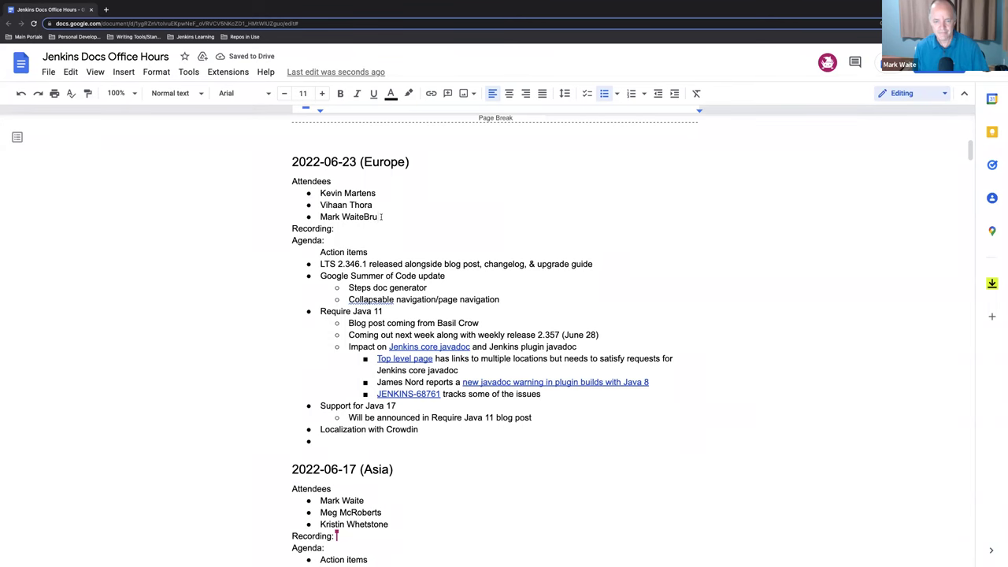
- Delete the stray characters trailing the last attendee's name in the attendee list
key(BackSpace)
key(BackSpace)
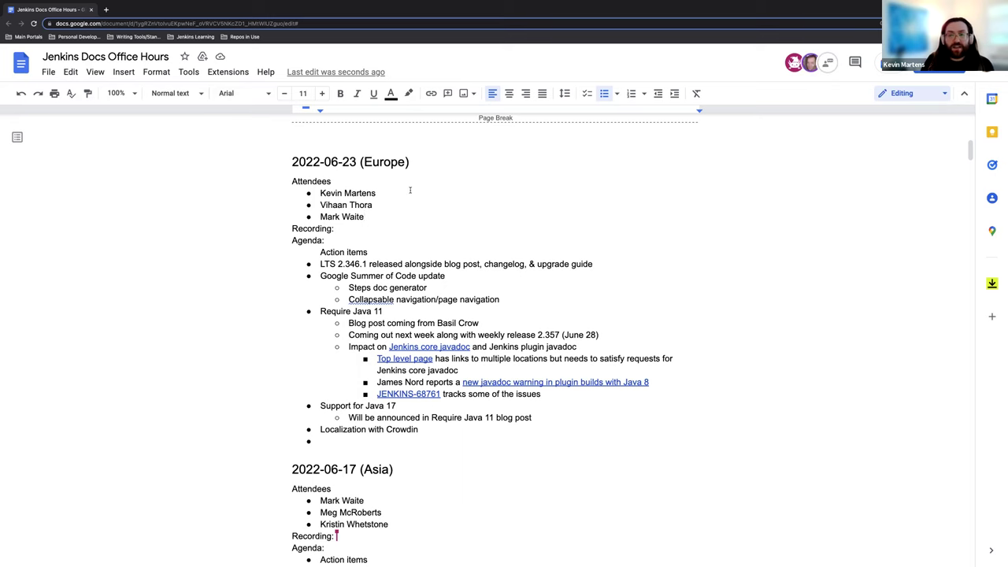
- Scroll down the notes from the attendee list toward the agenda items
scroll(407, 189, down, 1)
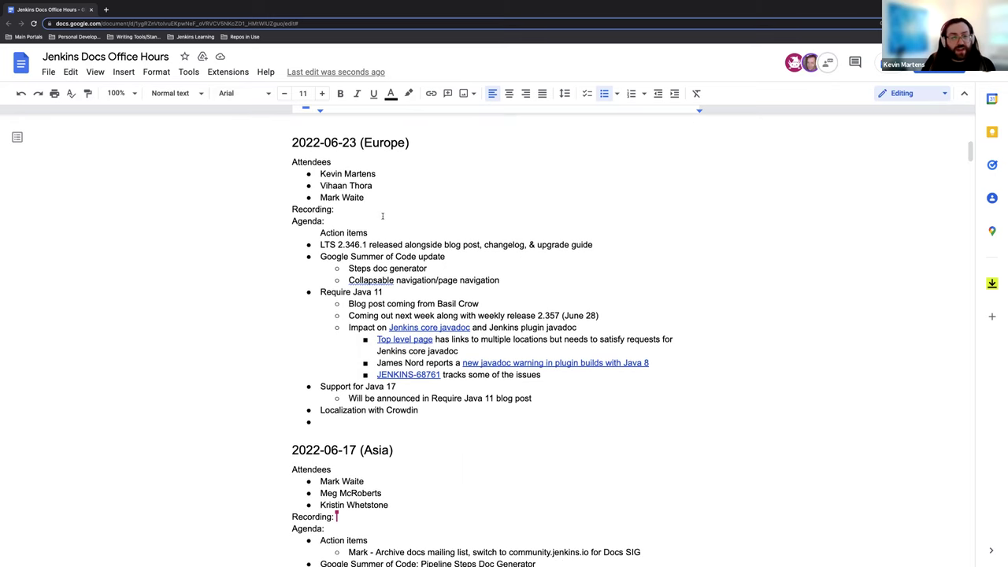
scroll(383, 216, down, 2)
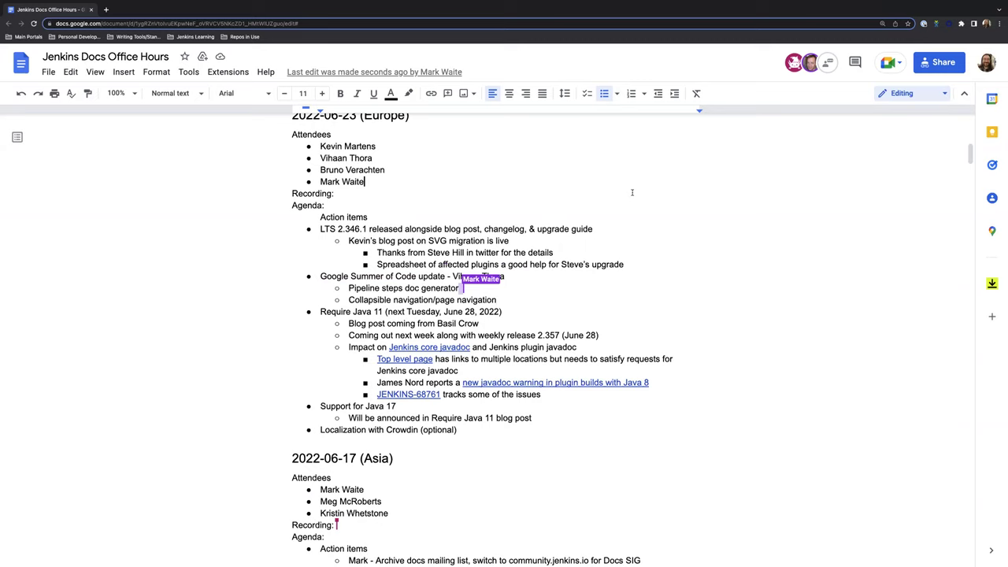
- Scroll down the notes past the Google Summer of Code items to the website preview-mode item
scroll(570, 215, down, 1)
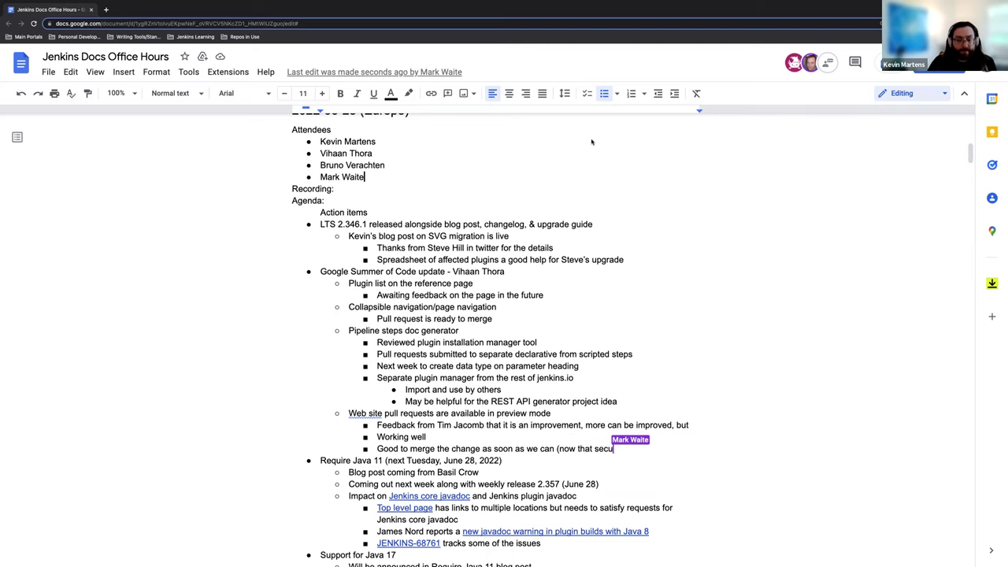
scroll(672, 201, down, 1)
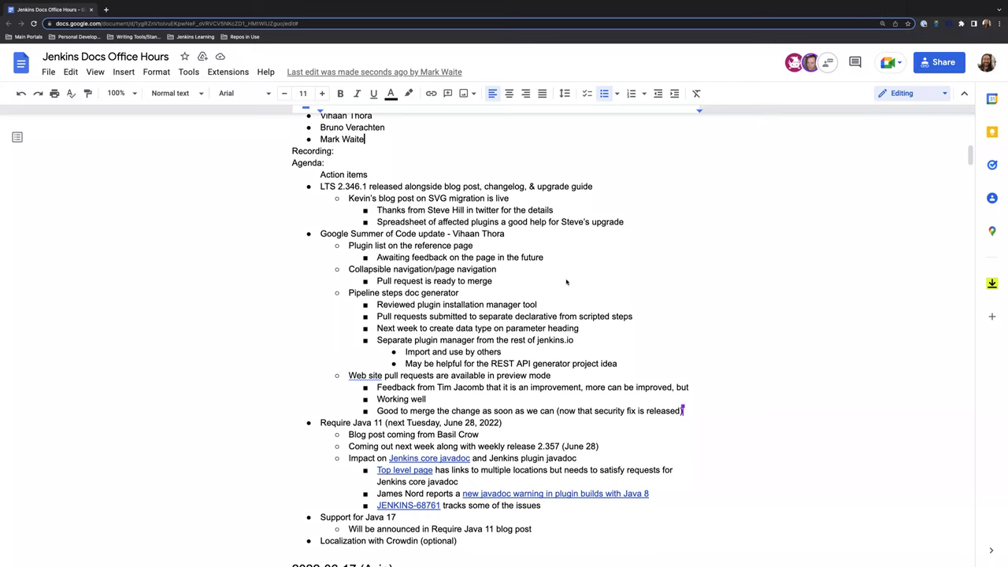
- Scroll further down the notes below the 'Good to merge' website preview bullet
scroll(565, 280, down, 1)
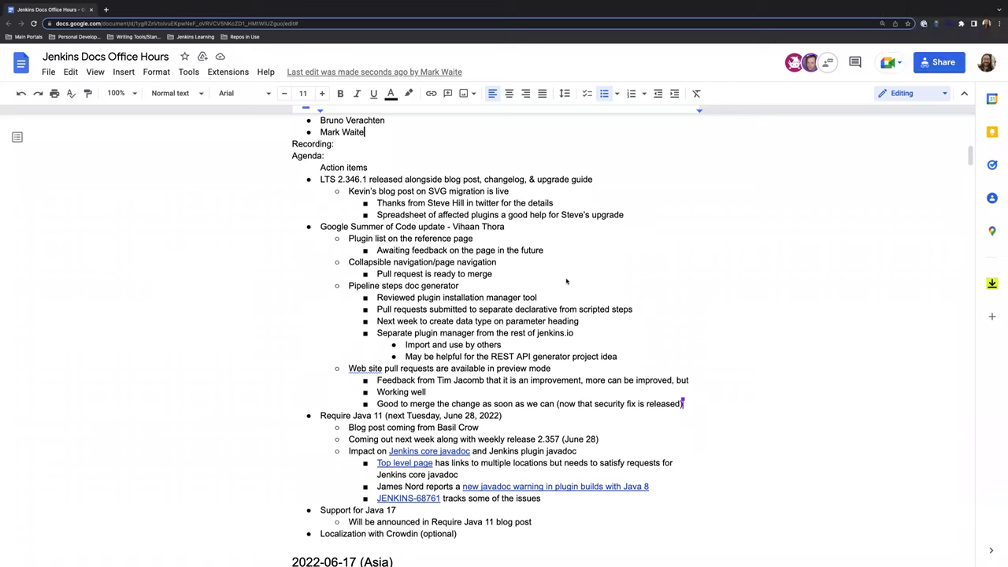
scroll(698, 227, down, 1)
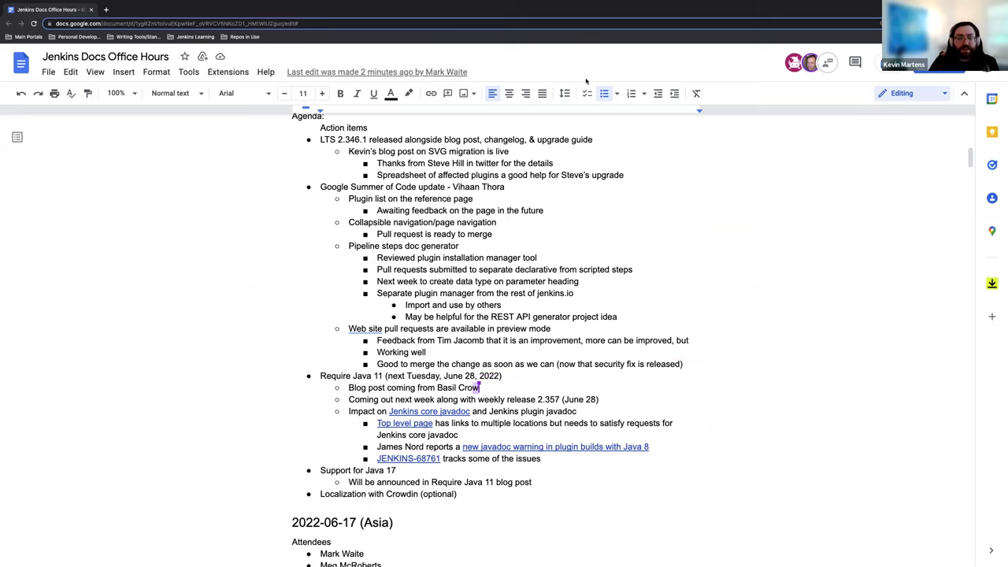
- Add '(resolved)' to 'Impact on Jenkins core javadoc' and delete its warning and tracking-issue sub-bullets
mouse_move(584, 5)
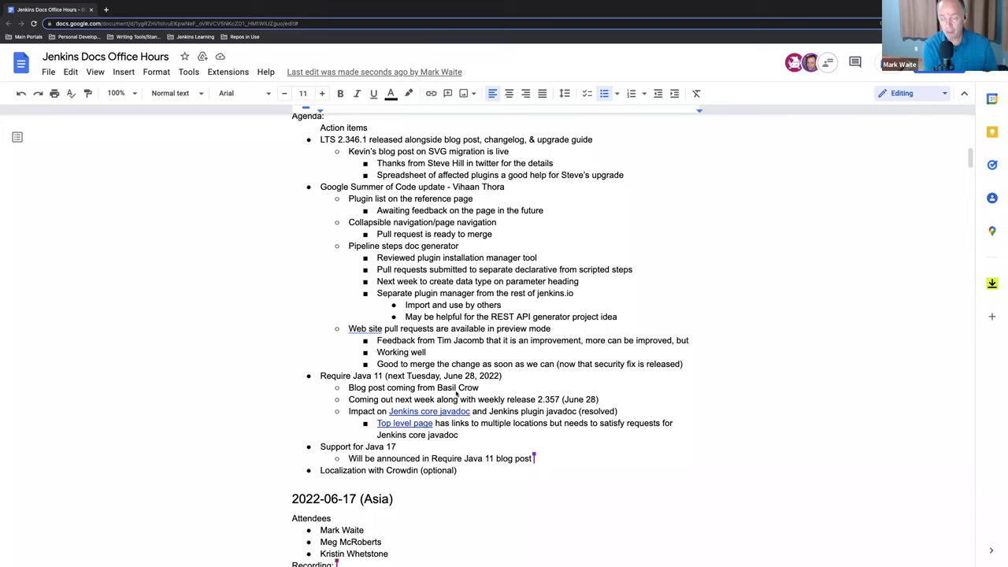
- Search for javadoc.jenkins.io in a new tab and open the Jenkins Javadoc site
click(106, 30)
text(javacdoc)
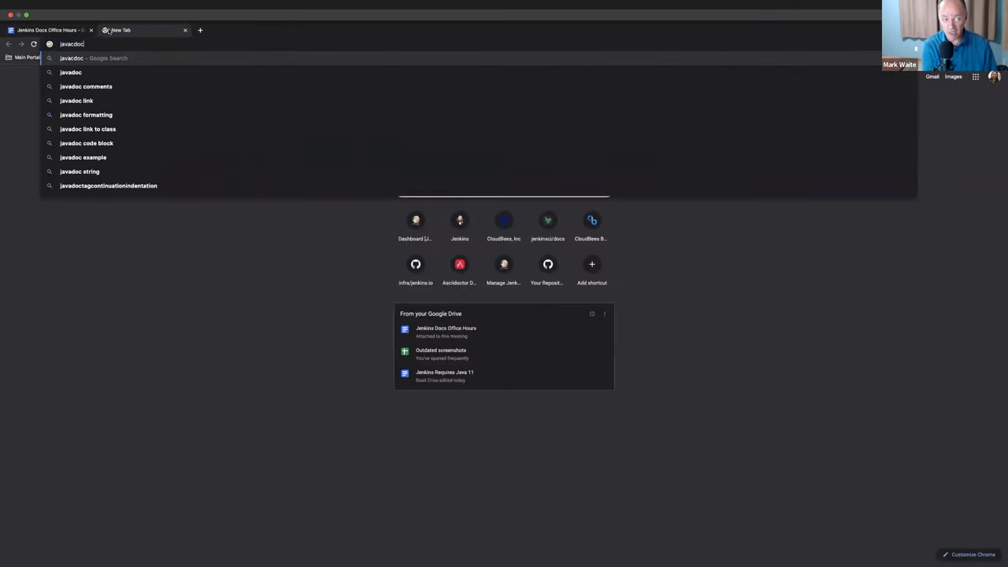
text(.jenkins.io)
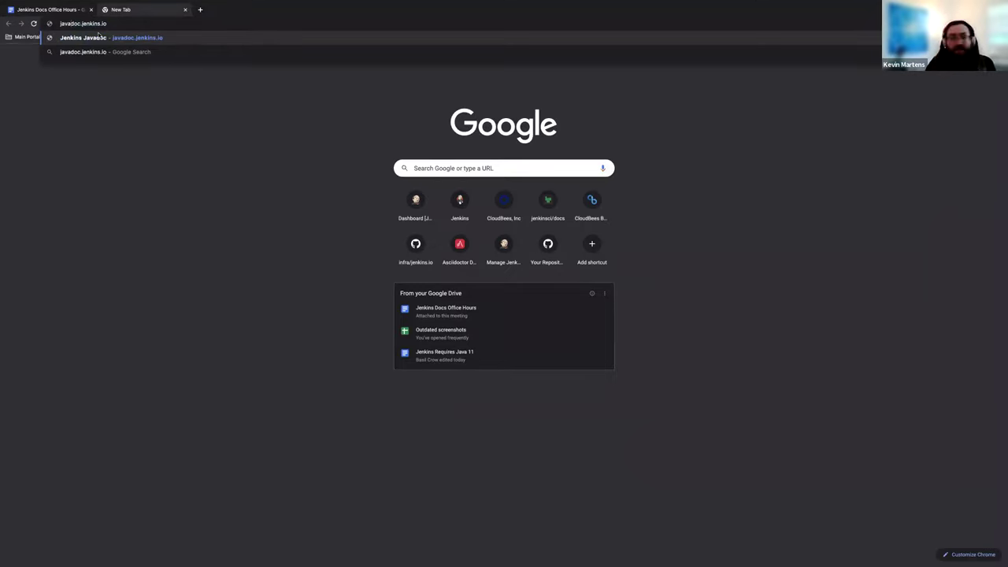
key(BackSpace)
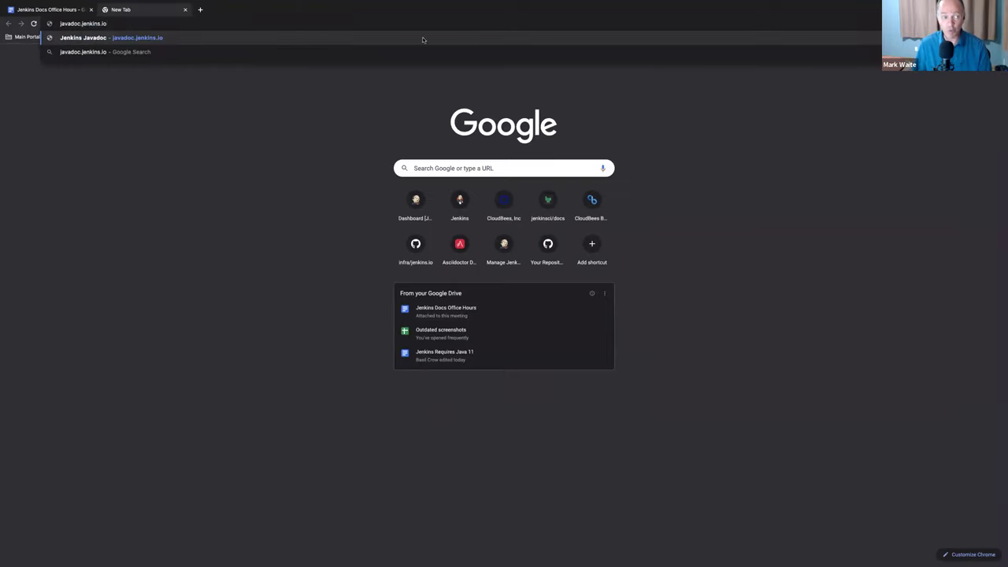
key(Down)
key(Return)
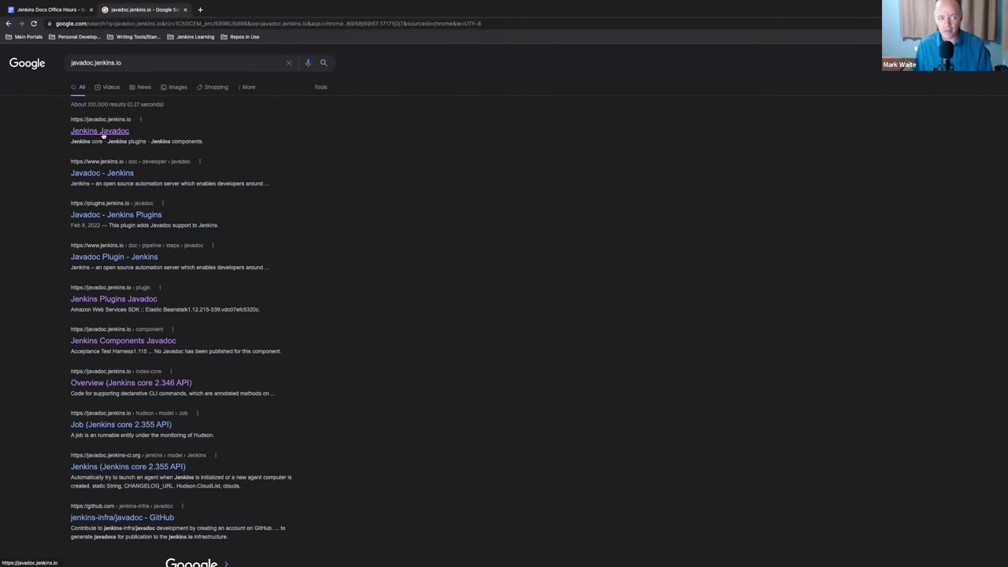
click(102, 132)
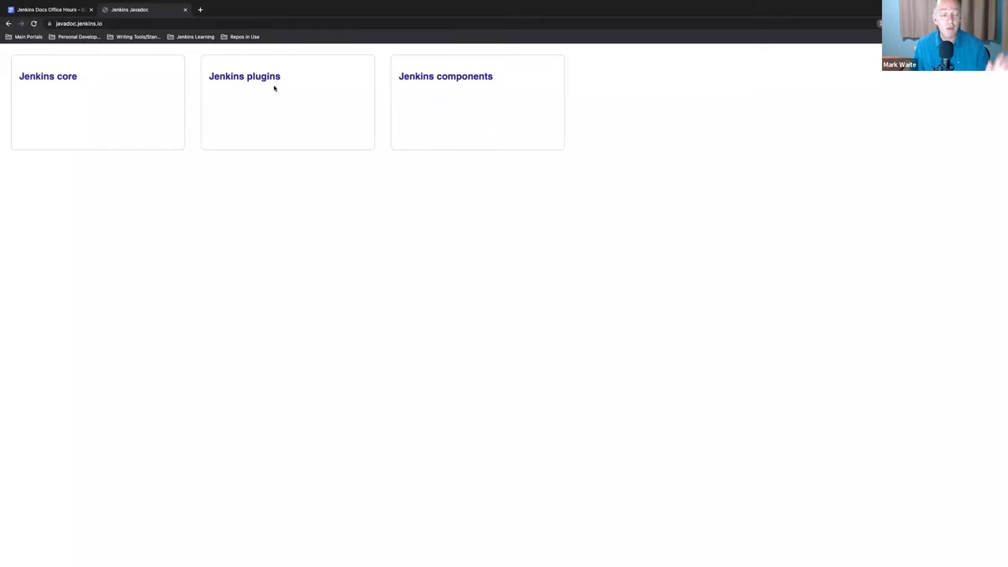
click(59, 77)
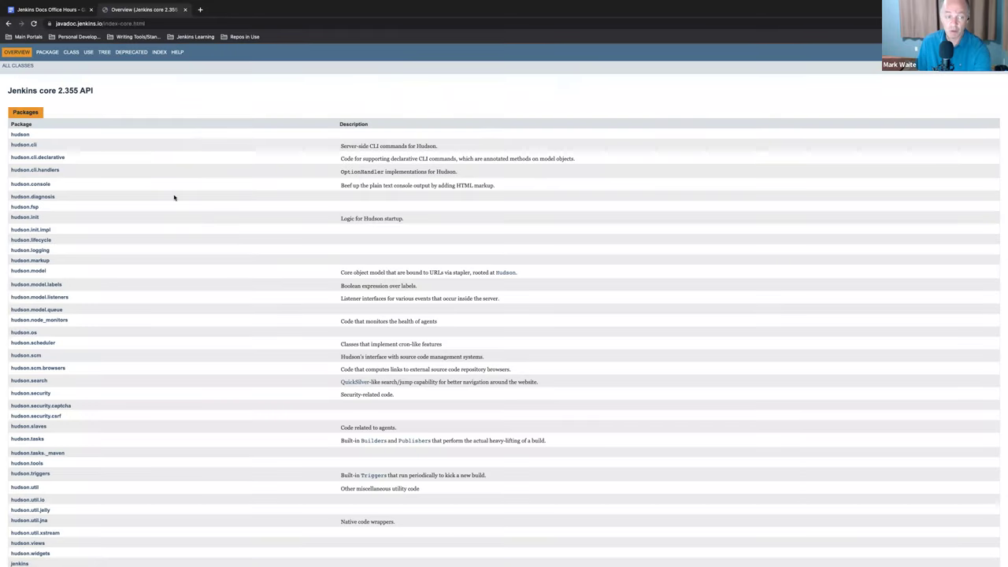
scroll(137, 163, down, 1)
scroll(135, 163, up, 1)
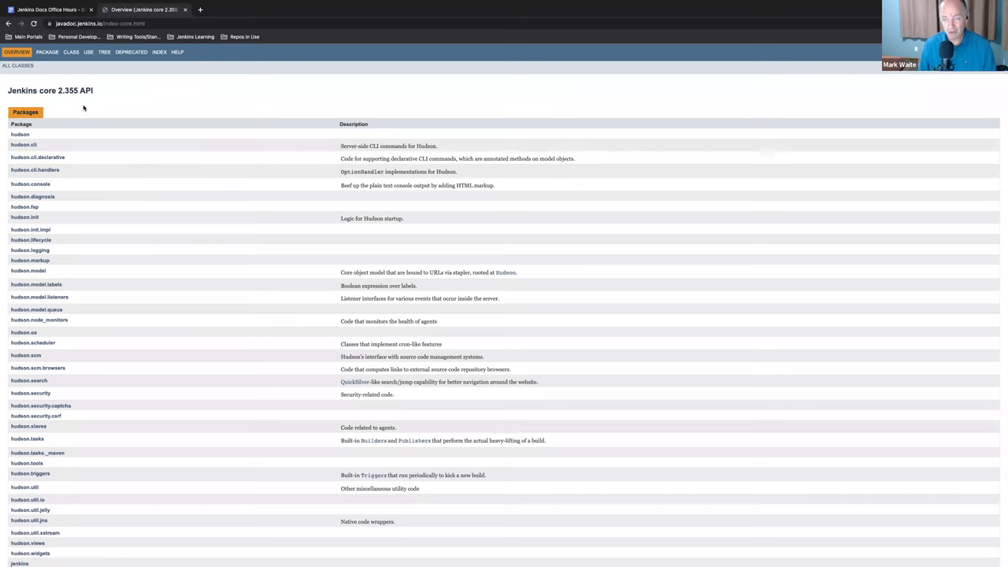
scroll(84, 108, down, 1)
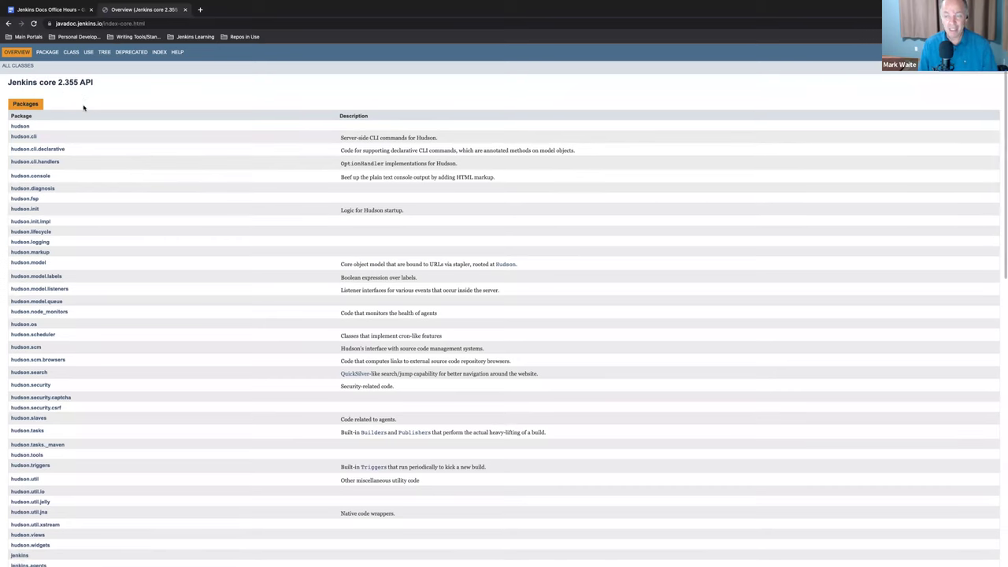
scroll(84, 108, down, 5)
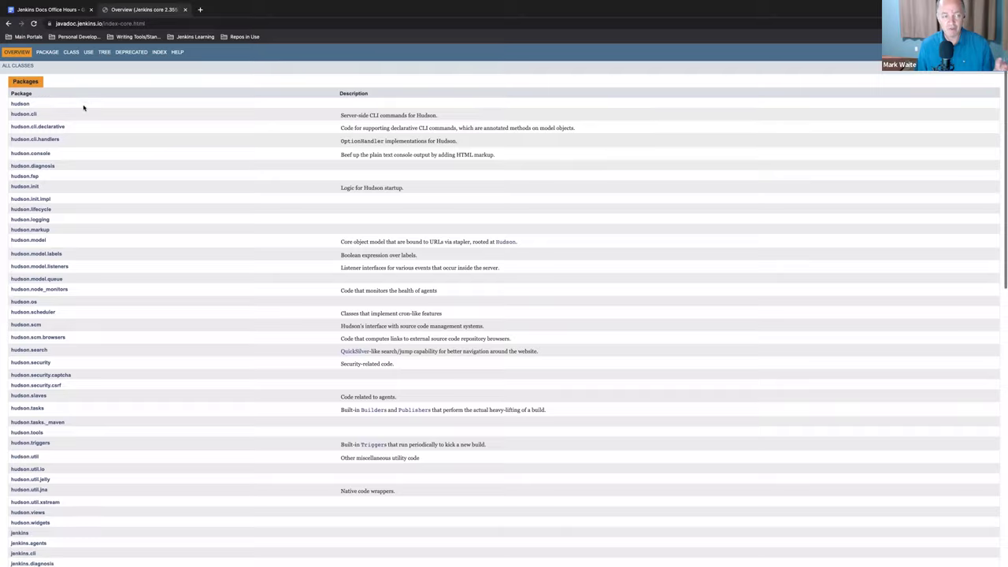
scroll(83, 108, down, 2)
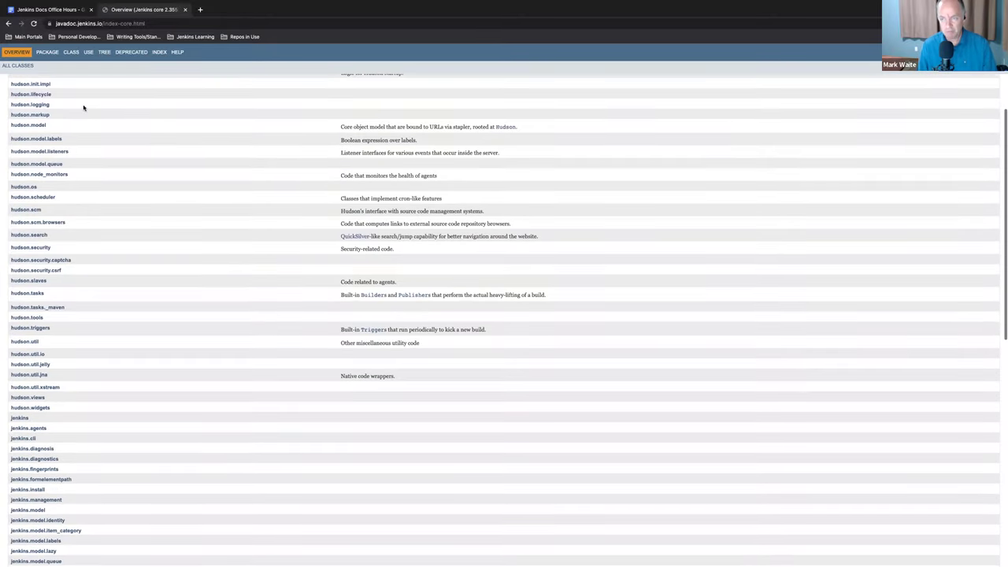
scroll(84, 107, up, 8)
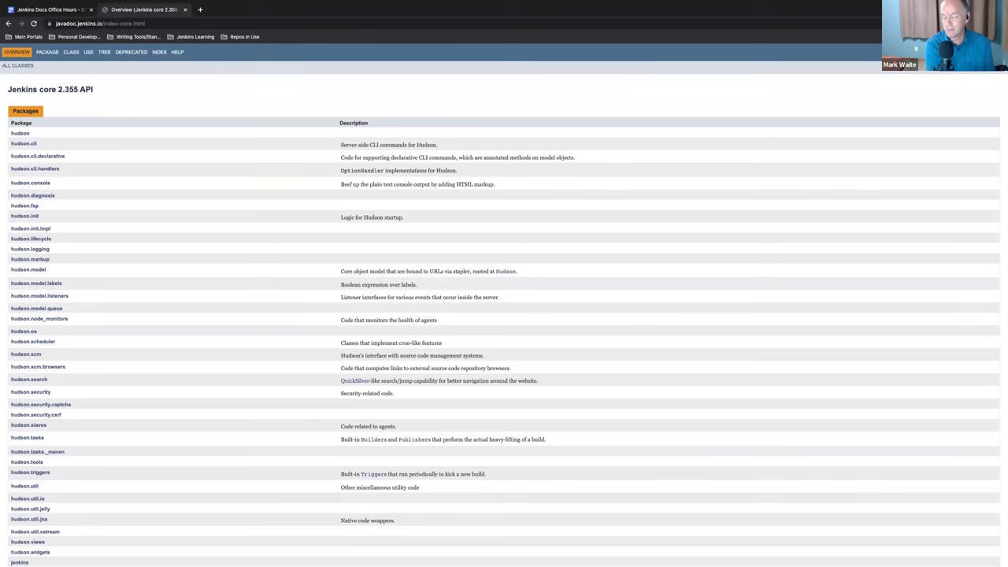
- Search 'FilePath' and open the hudson.FilePath.FileCallable interface page with its invoke method
text(FilePath)
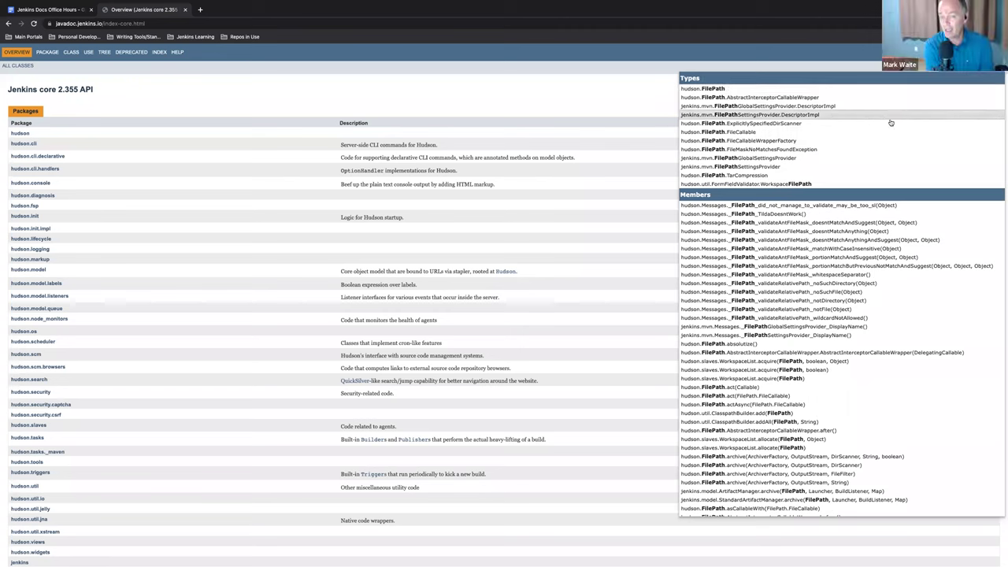
click(783, 131)
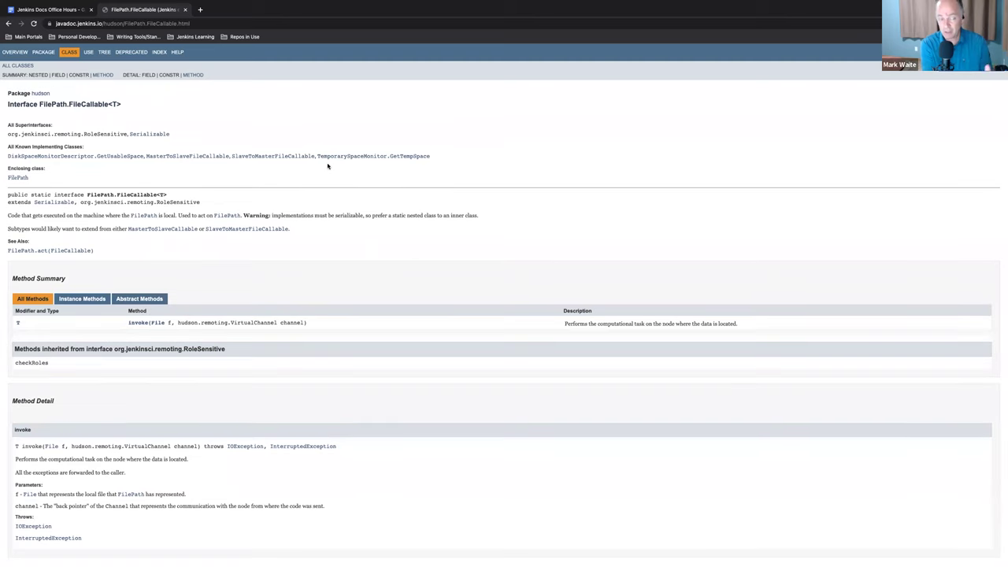
scroll(321, 154, down, 1)
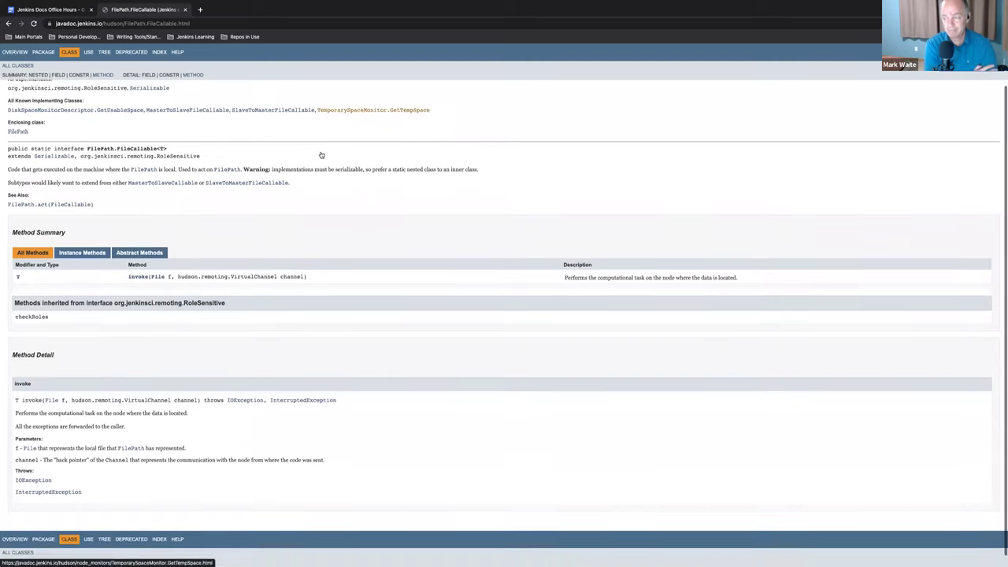
scroll(320, 154, up, 1)
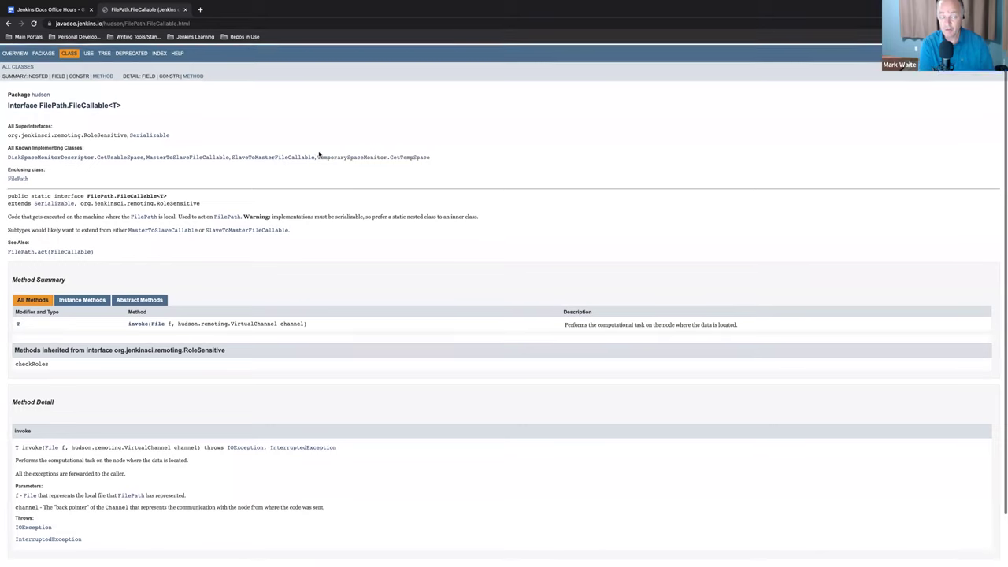
- Go to the Javadoc overview, view the Jenkins core API, then come back to the landing page
click(15, 53)
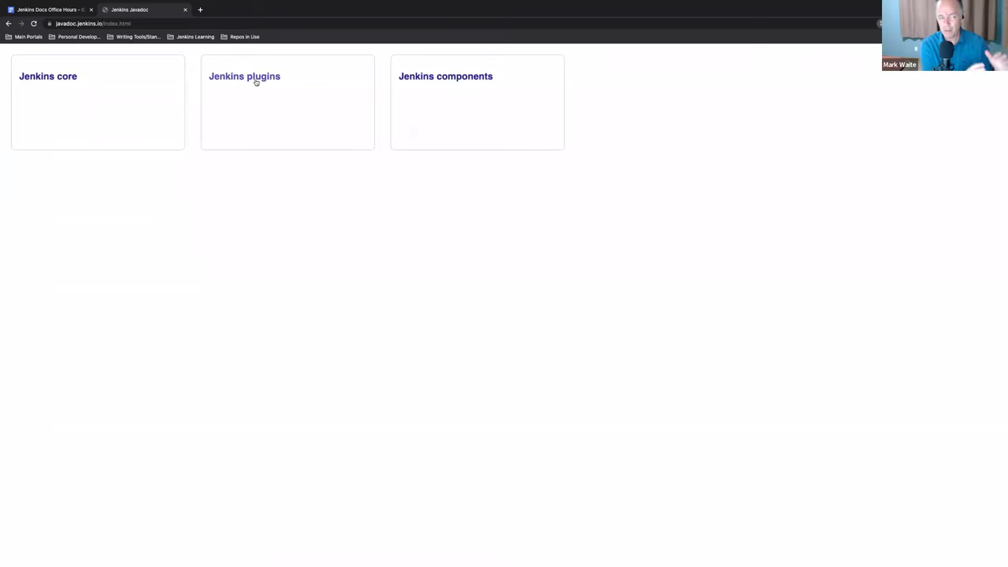
click(24, 79)
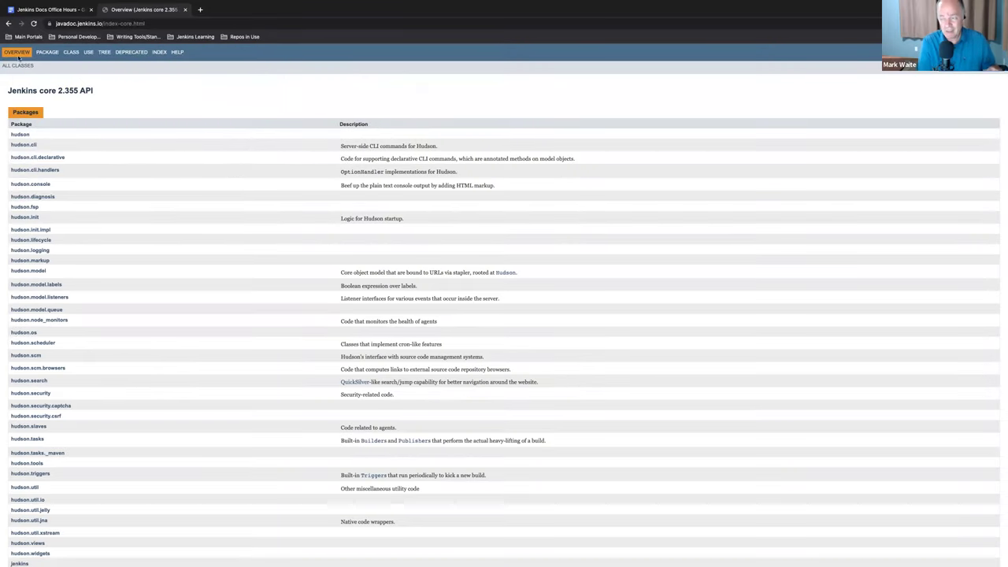
click(9, 24)
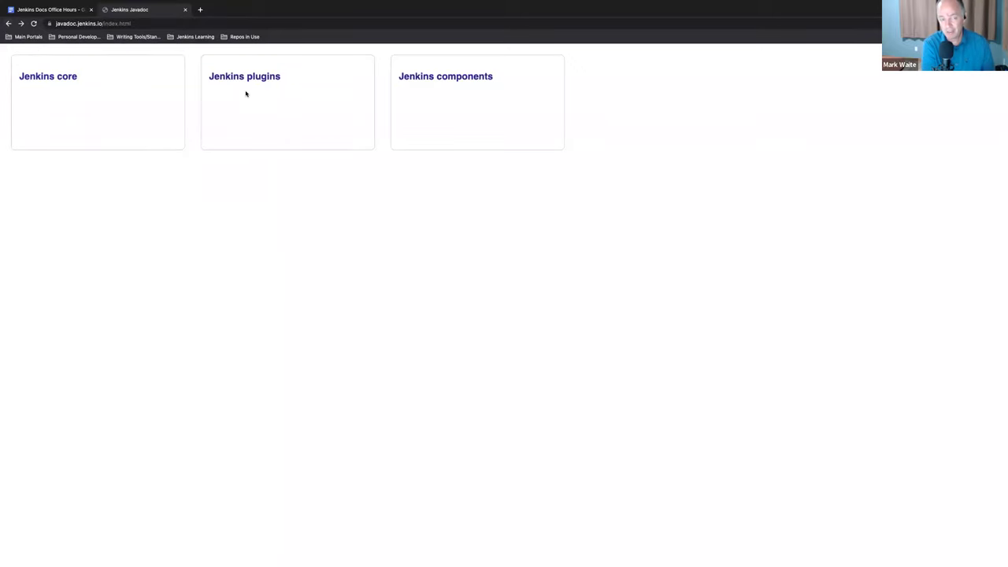
- Open the Jenkins components list, look at the Winstone 5.26 API, and come back to the list
click(431, 76)
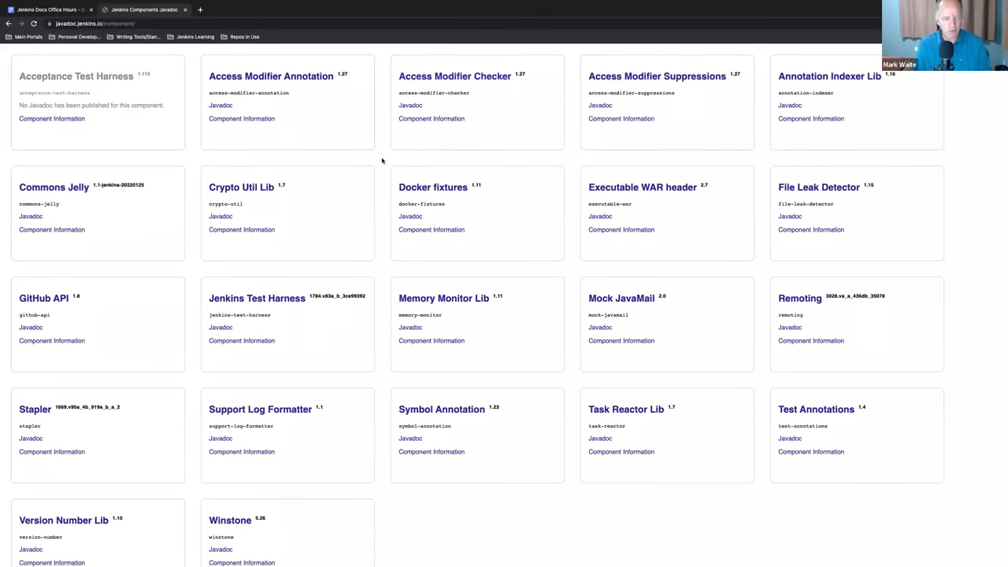
scroll(377, 158, down, 1)
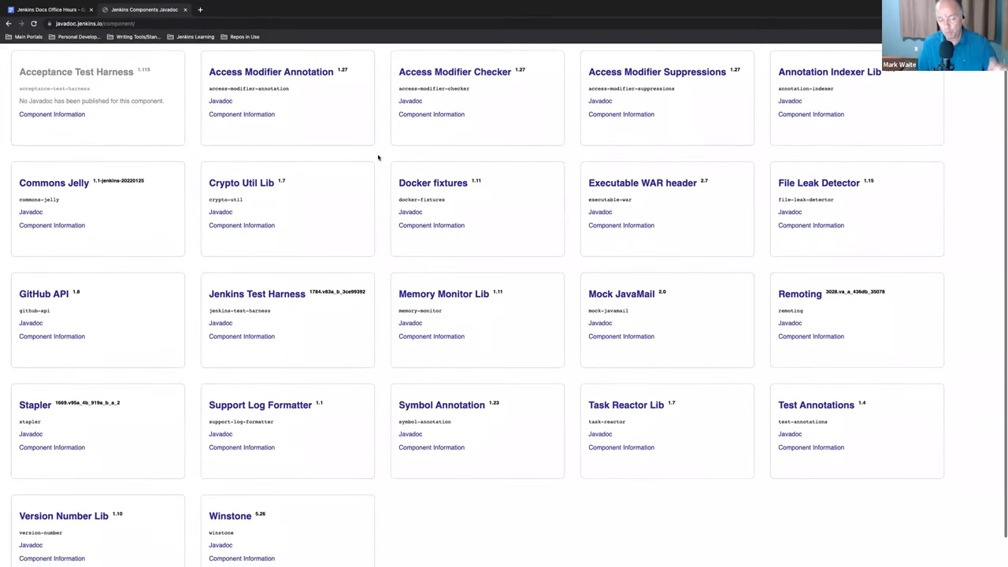
scroll(297, 416, down, 1)
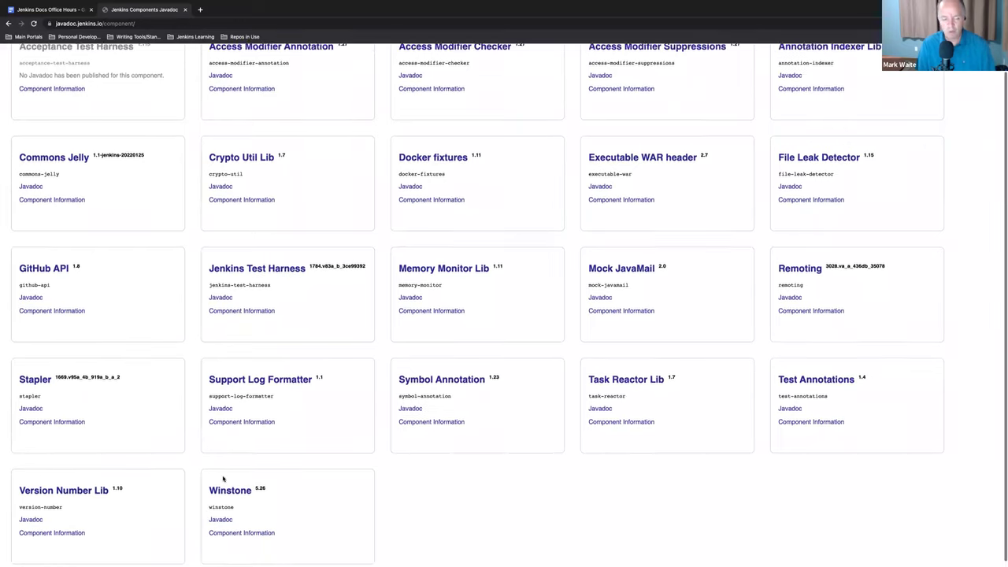
click(240, 488)
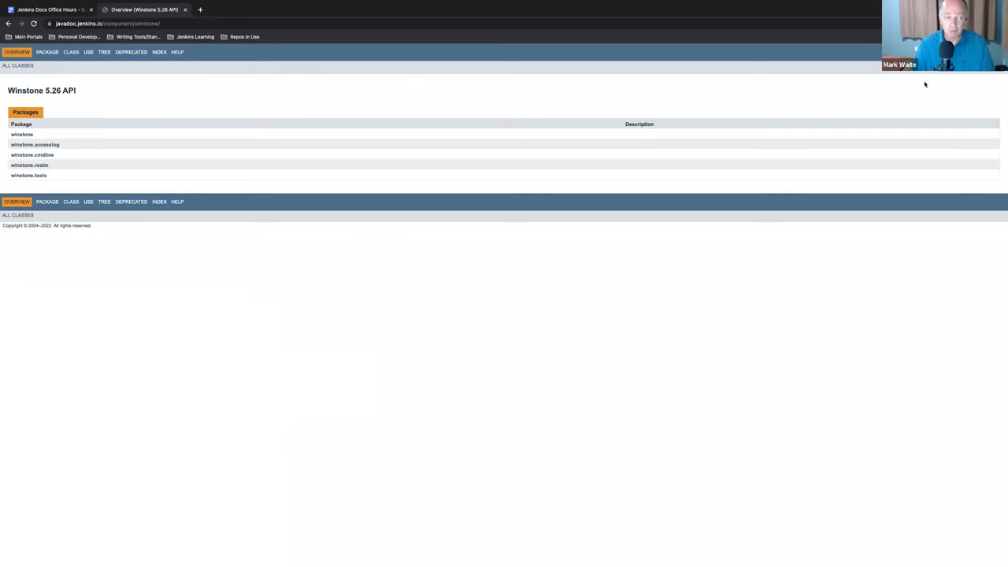
click(8, 23)
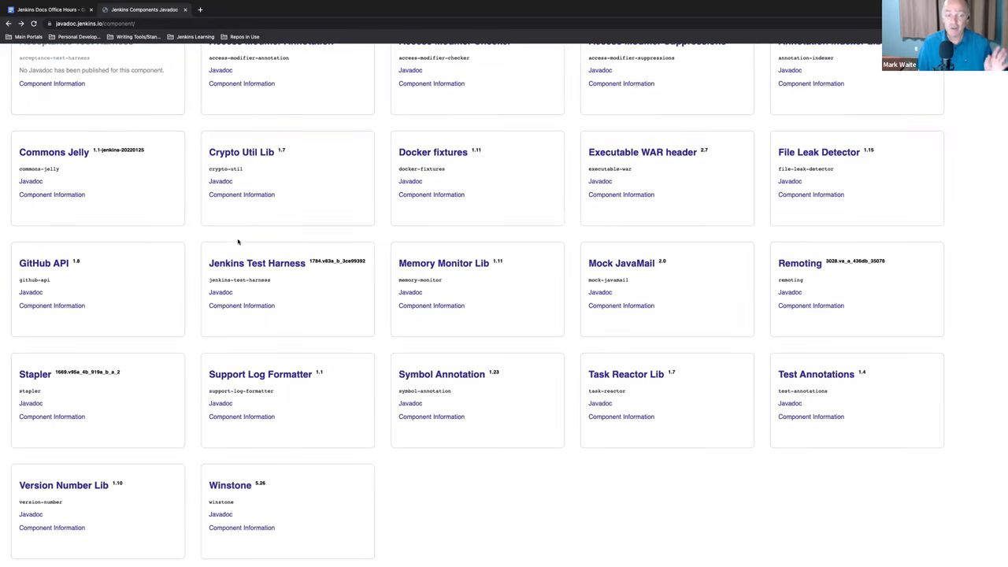
scroll(410, 250, up, 1)
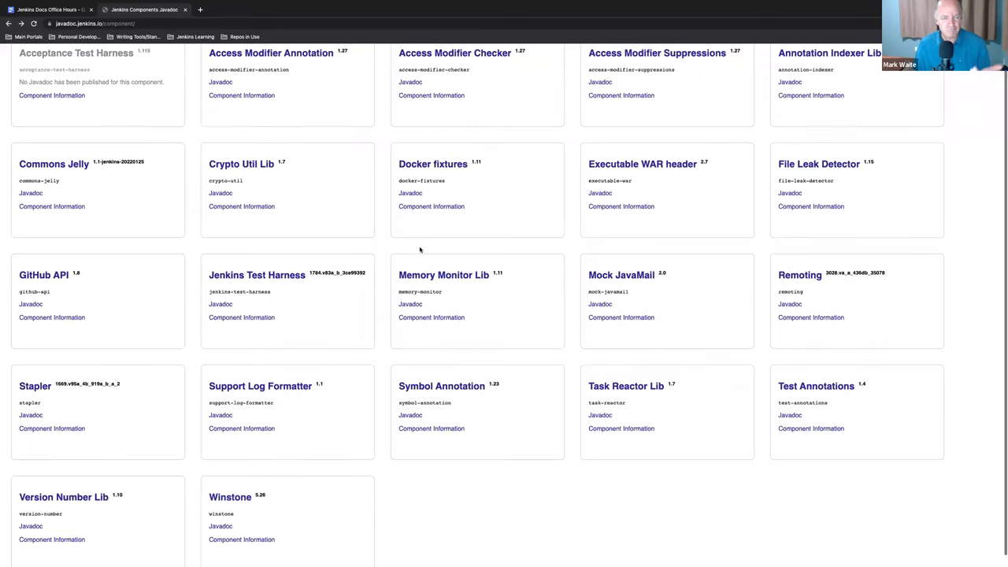
click(288, 275)
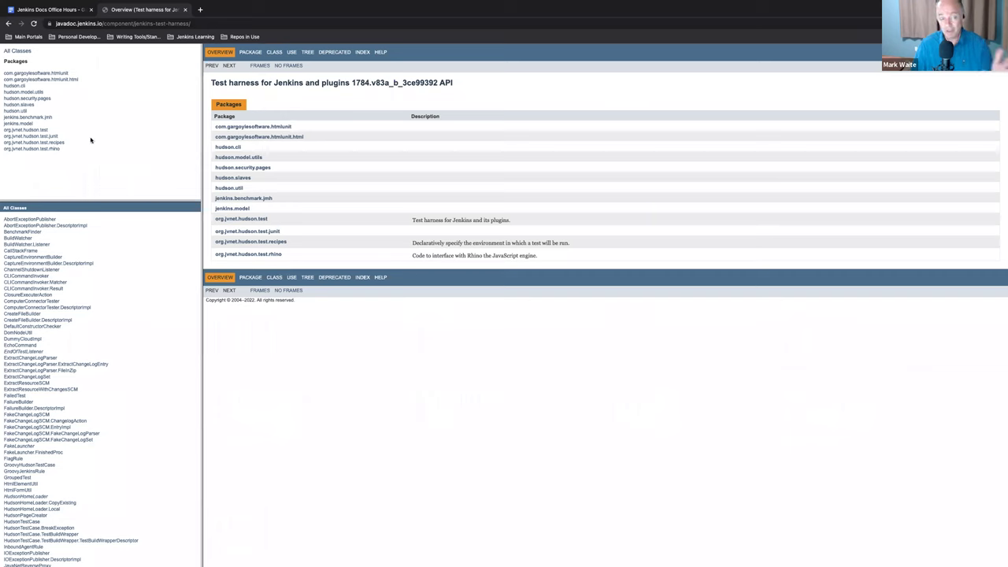
scroll(76, 248, down, 5)
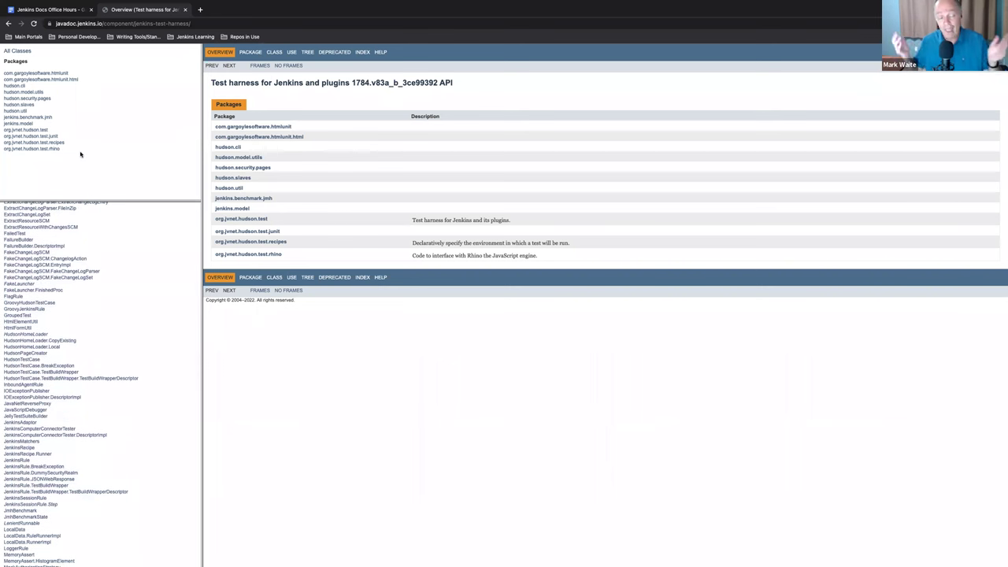
key(ctrl+plus)
key(ctrl+plus)
key(ctrl+plus)
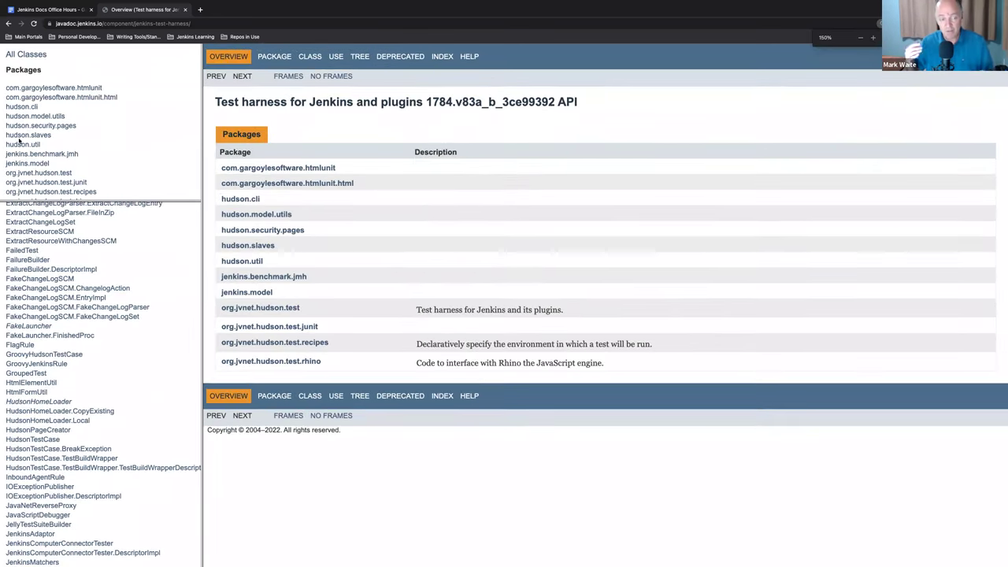
scroll(115, 152, down, 1)
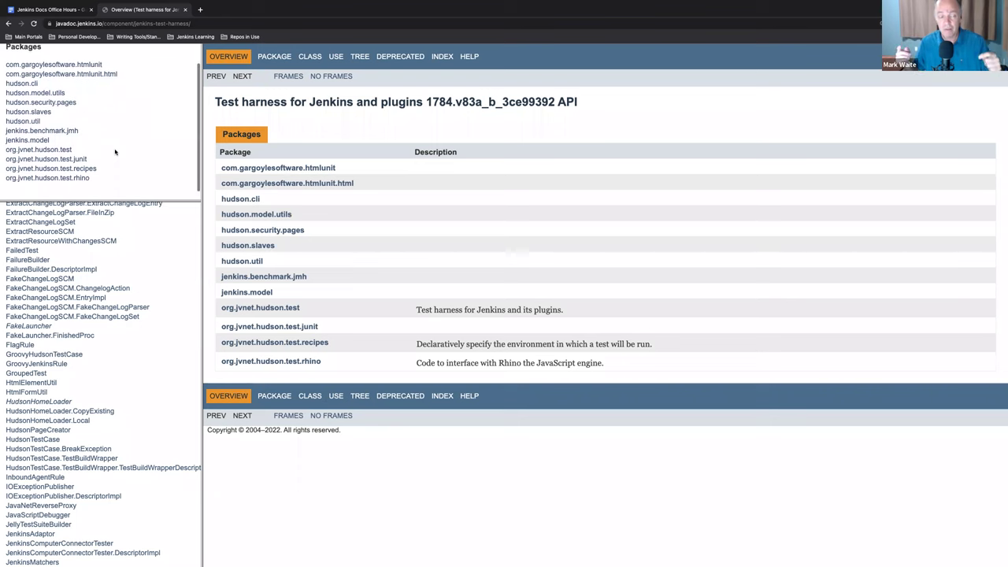
scroll(106, 287, down, 4)
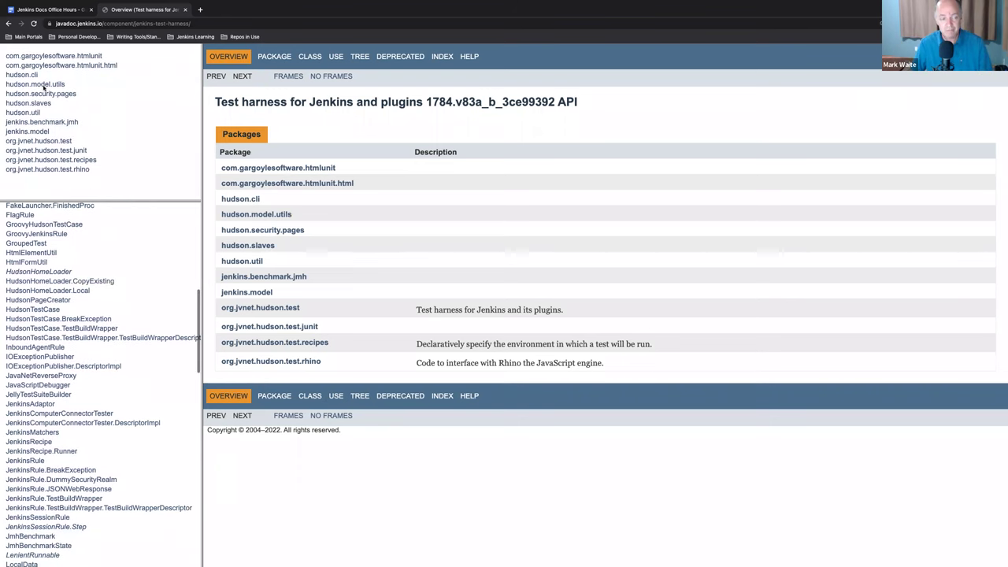
- Return to the components list and scroll down past Stapler, Task Reactor Lib and Version Number Lib
click(8, 23)
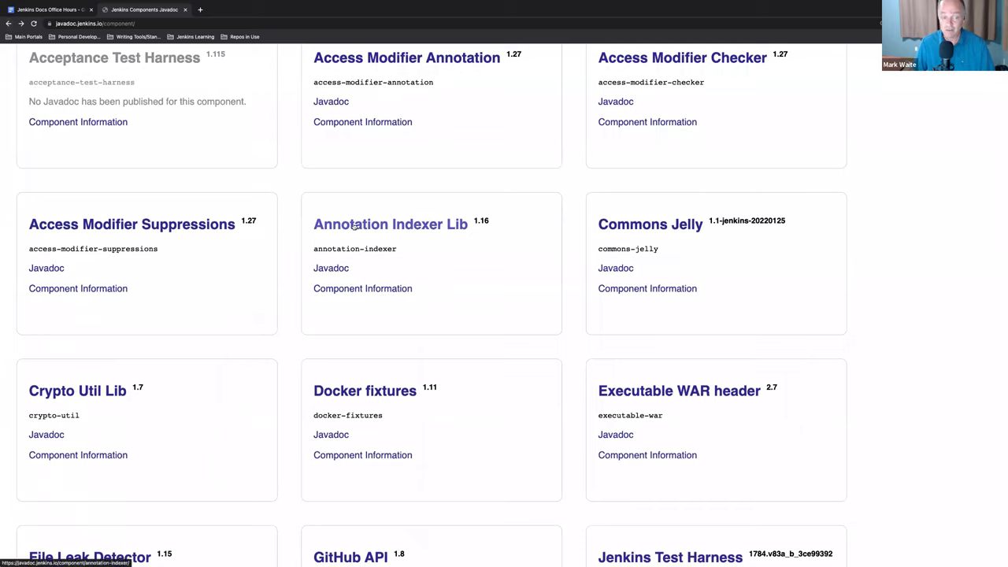
scroll(351, 224, down, 5)
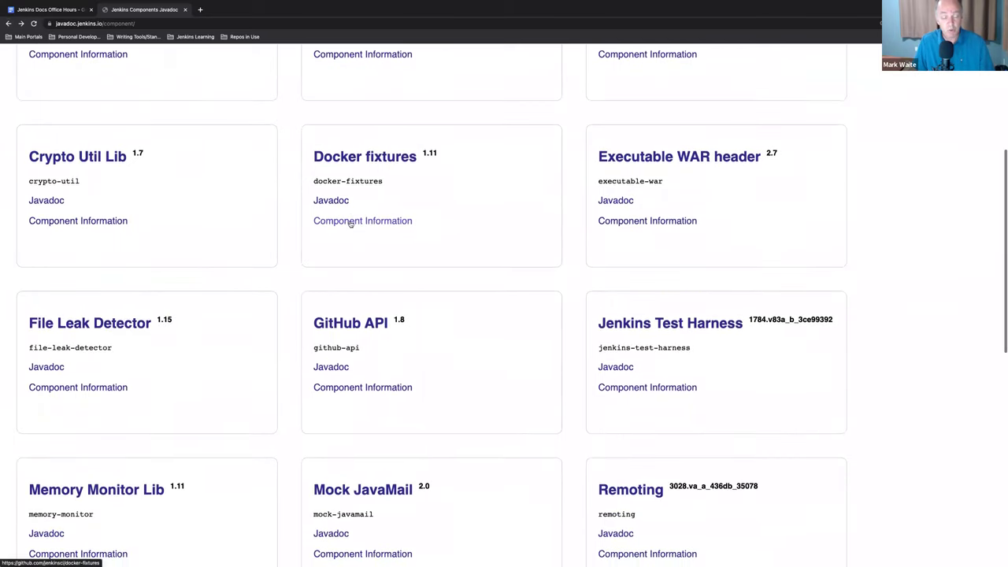
scroll(351, 224, down, 5)
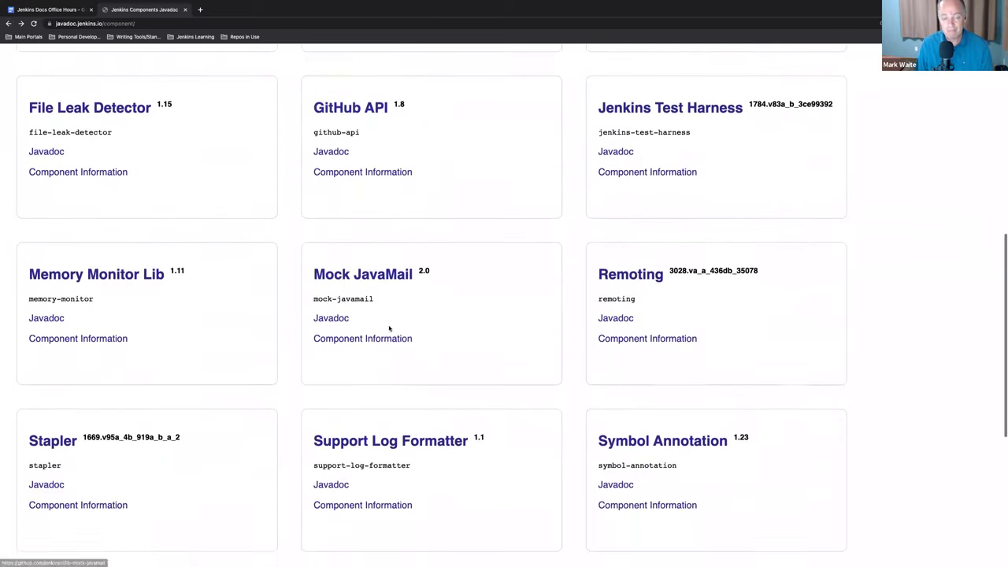
scroll(389, 328, down, 4)
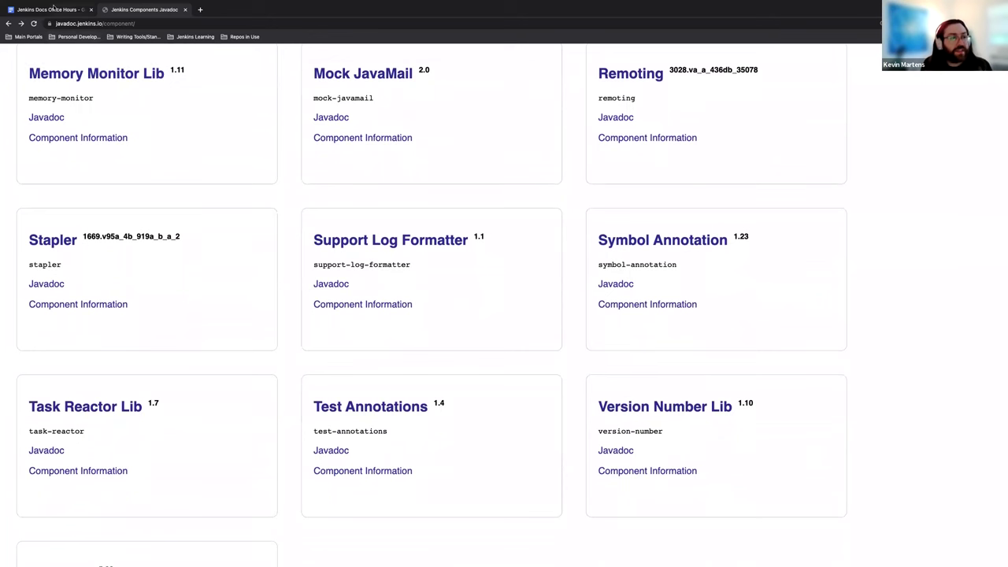
click(54, 9)
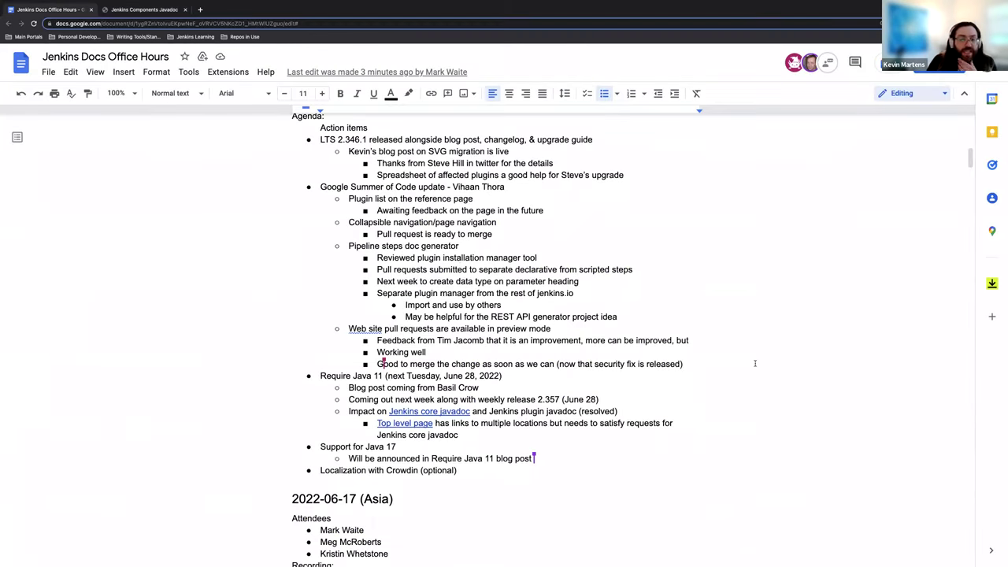
scroll(743, 347, down, 1)
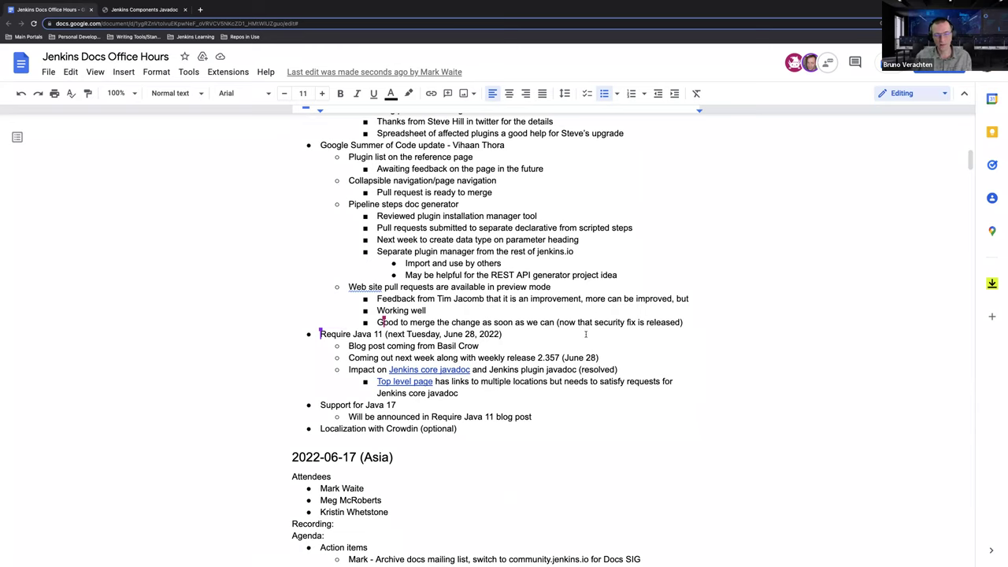
scroll(589, 335, up, 1)
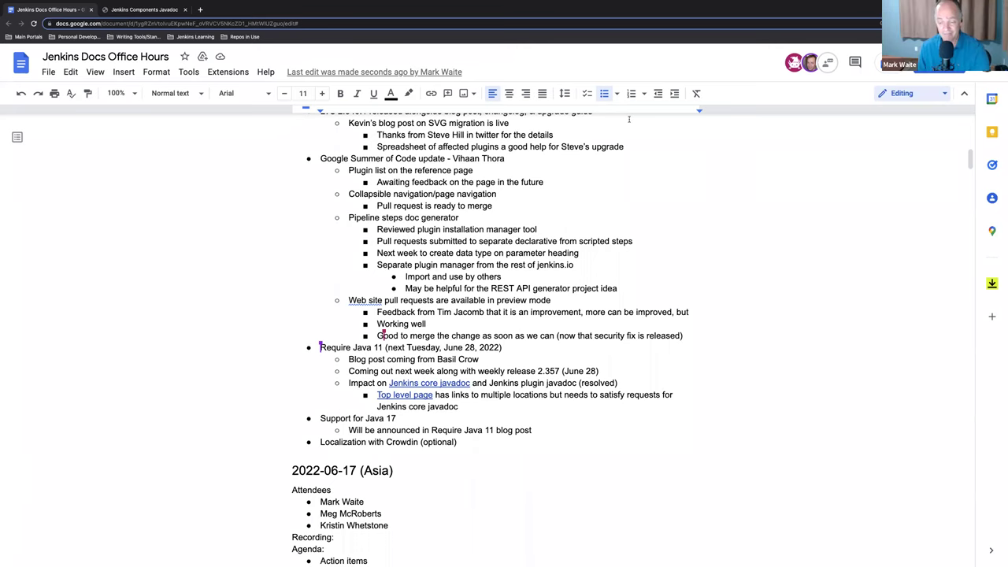
mouse_move(612, 3)
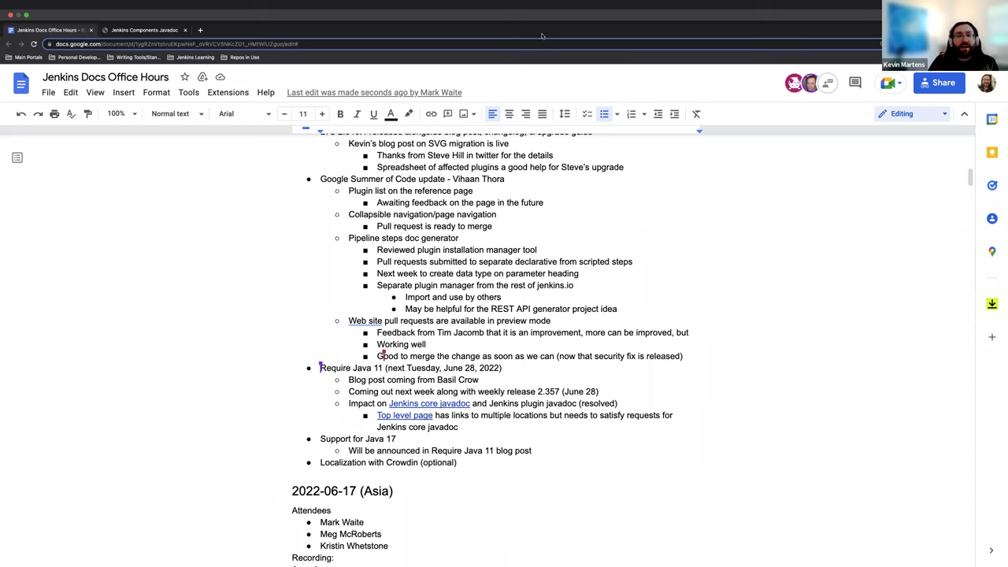